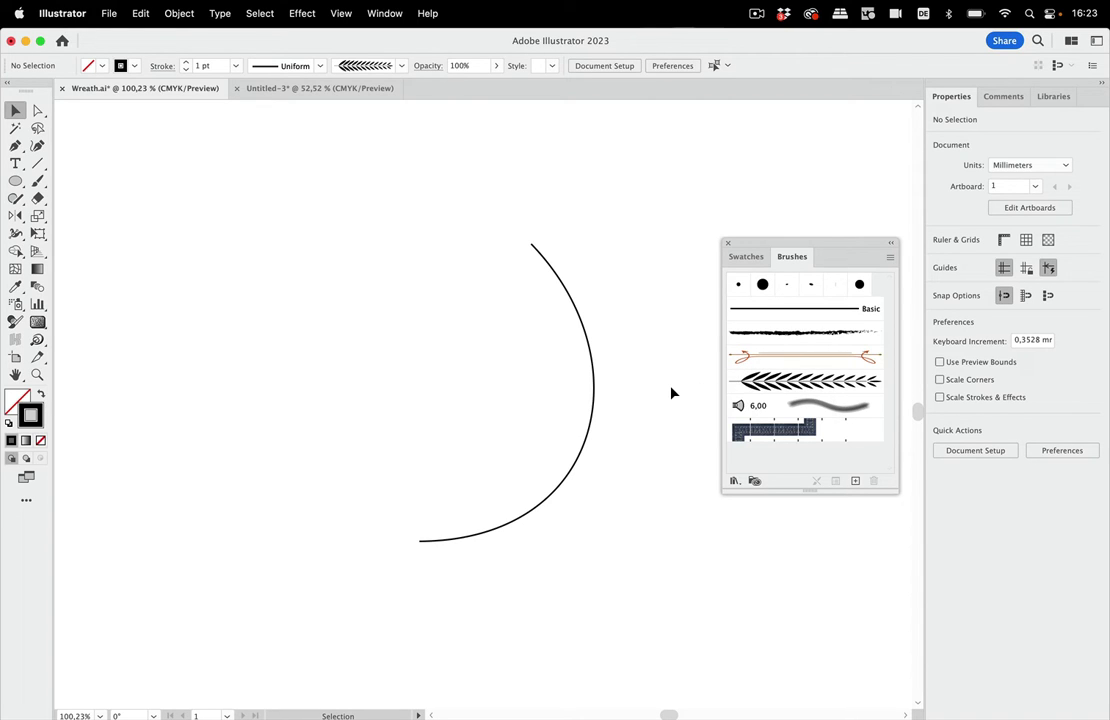
# - Apply the leaf Art Brush to the selected arc, check its Fill setting, then deselect
pyautogui.moveTo(643, 324); pyautogui.dragTo(530, 445)
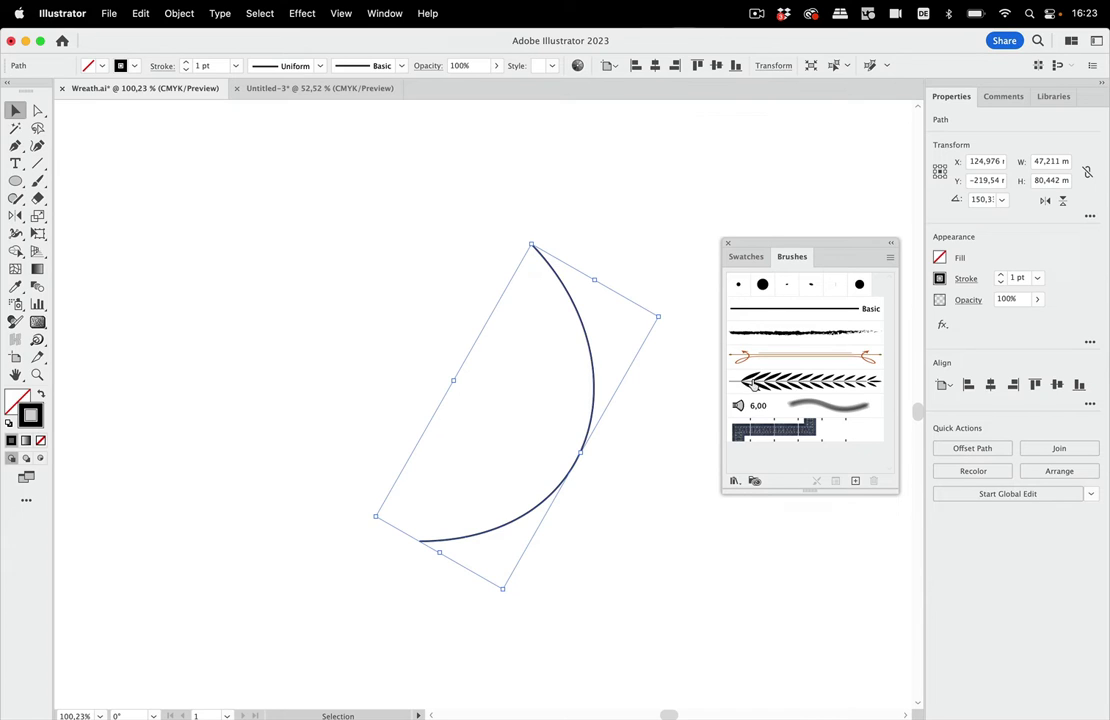
pyautogui.click(770, 381)
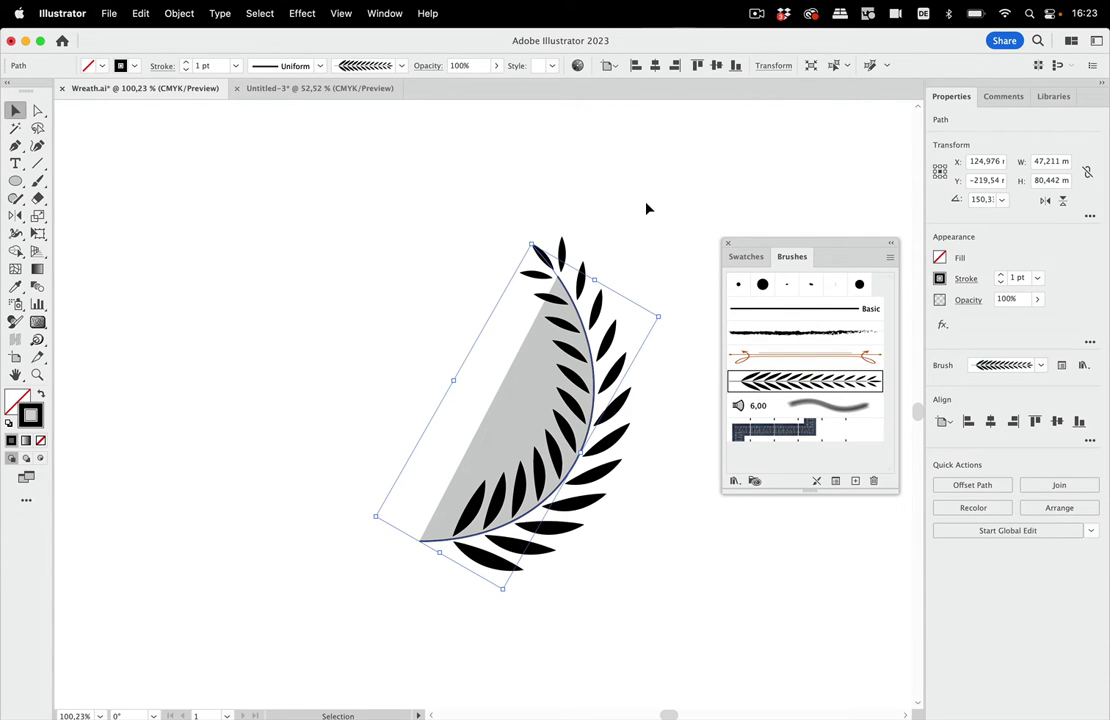
pyautogui.click(100, 67)
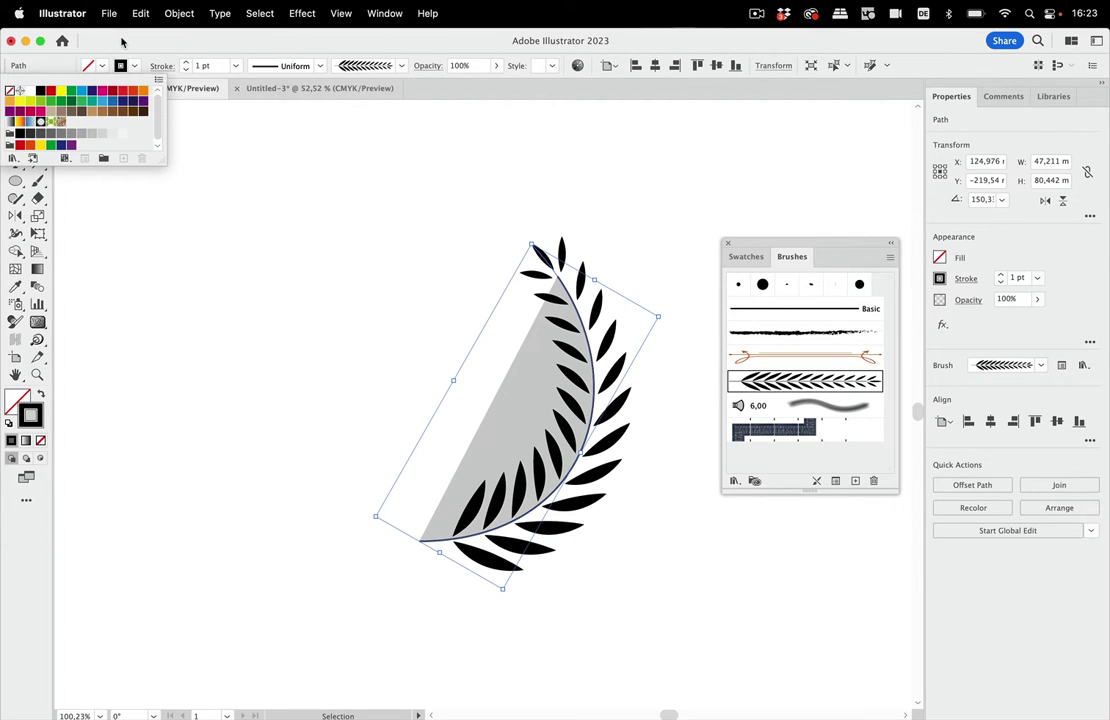
pyautogui.click(121, 41)
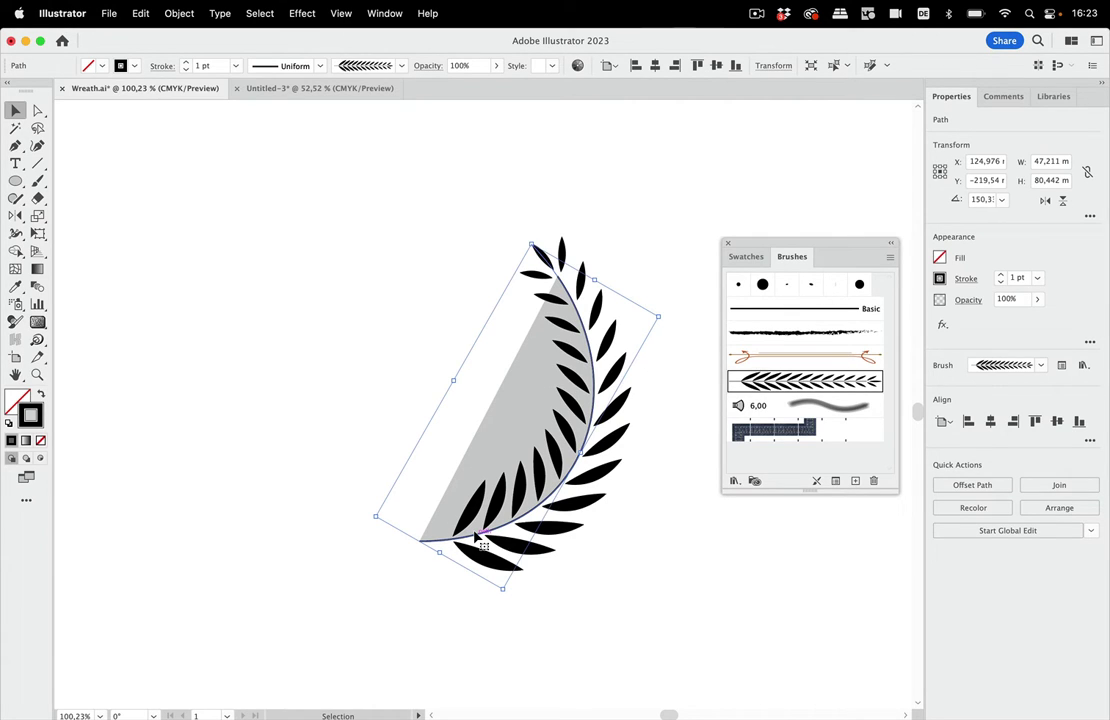
pyautogui.click(378, 401)
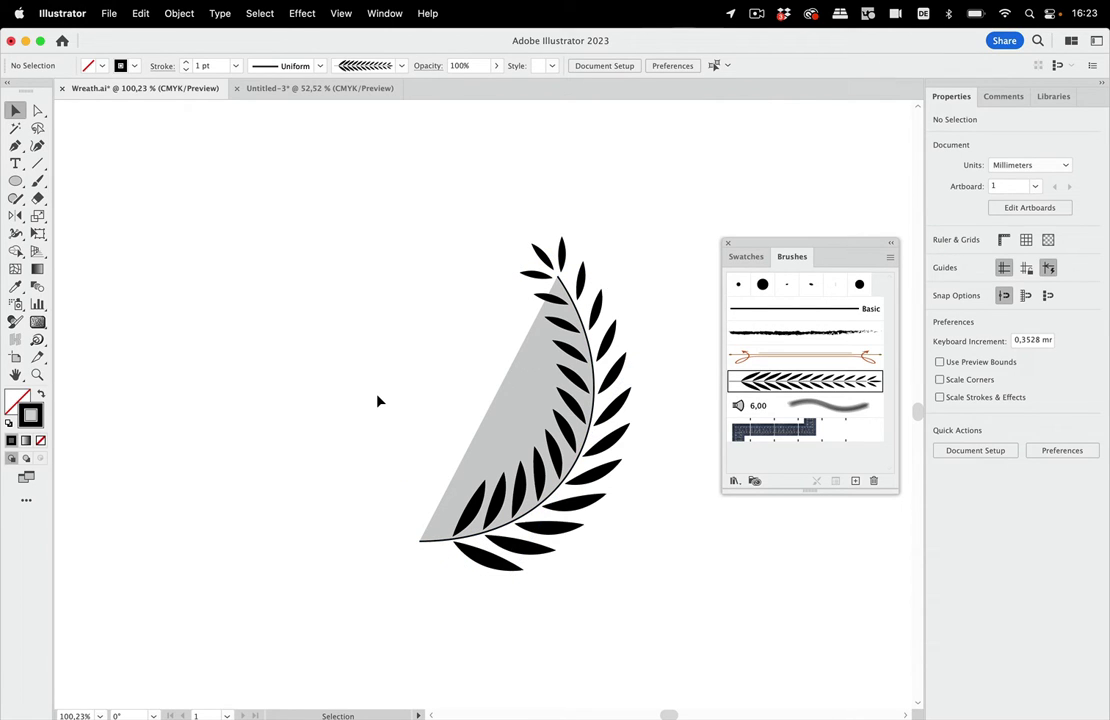
# - Drag a straight leaf-branch copy from the Brushes panel below the curve and select it
pyautogui.scroll(-5, 516, 393)
pyautogui.scroll(-5, 516, 393)
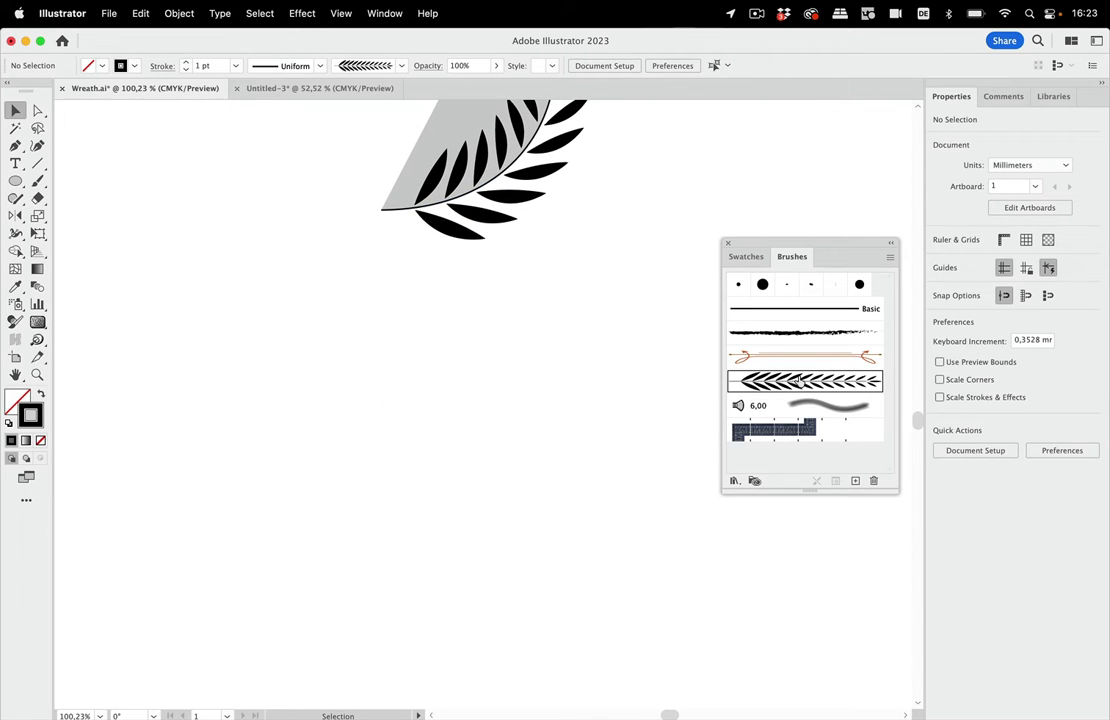
pyautogui.moveTo(803, 381); pyautogui.dragTo(398, 458)
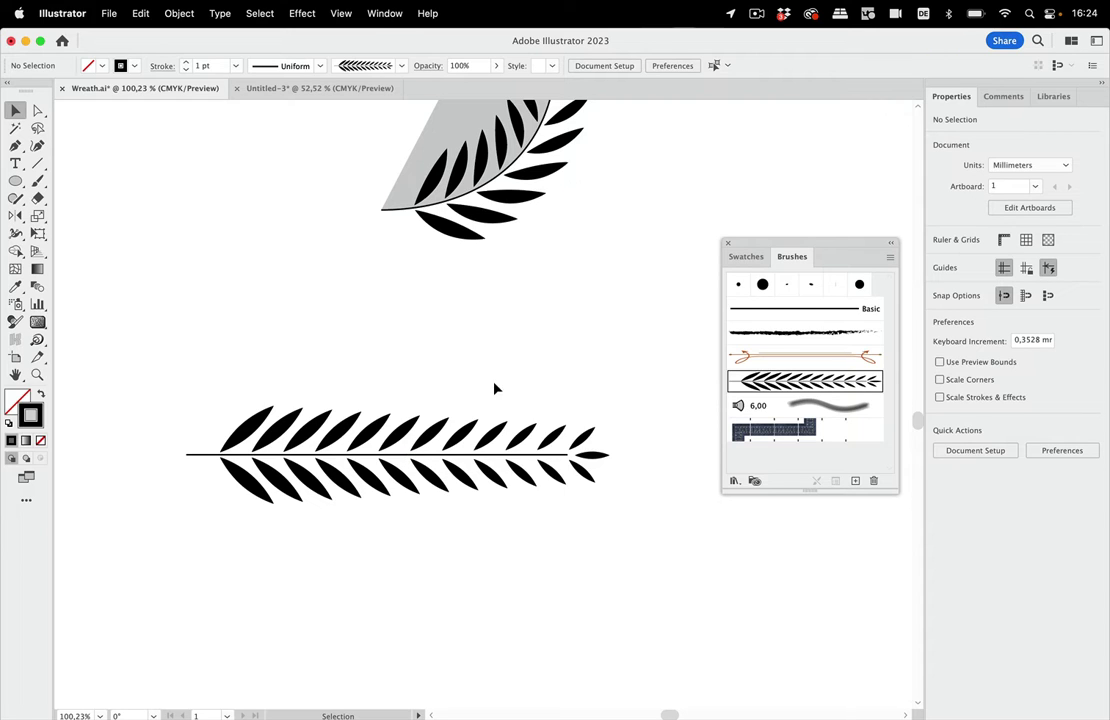
pyautogui.click(464, 456)
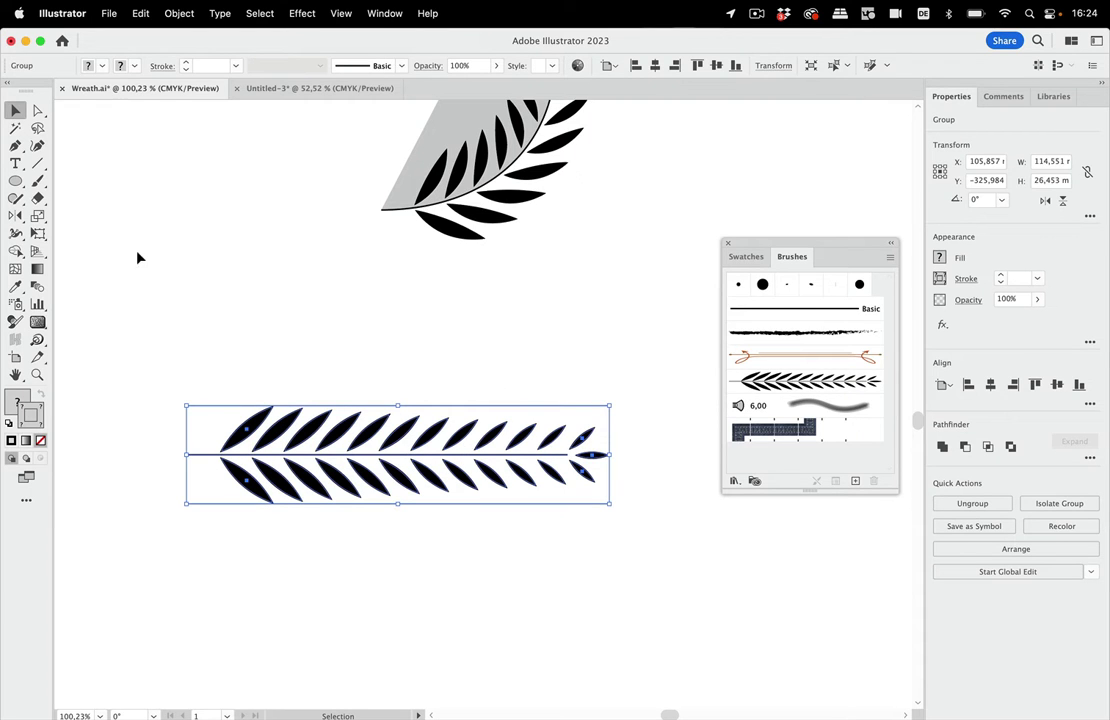
pyautogui.press('a')
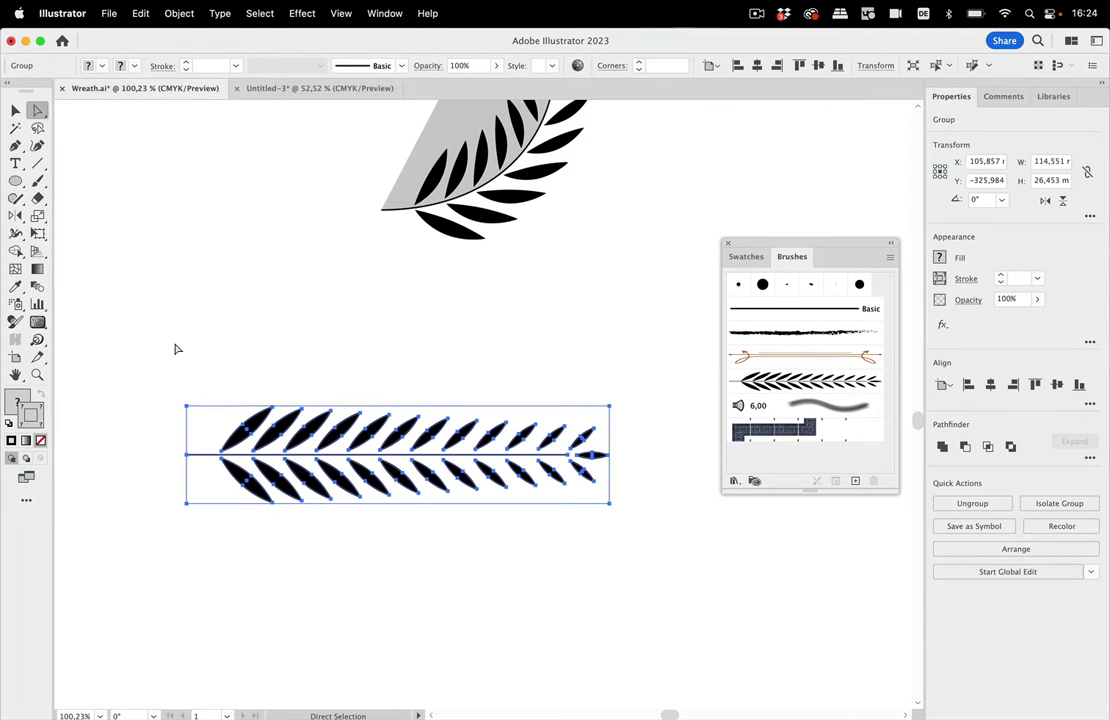
pyautogui.click(15, 110)
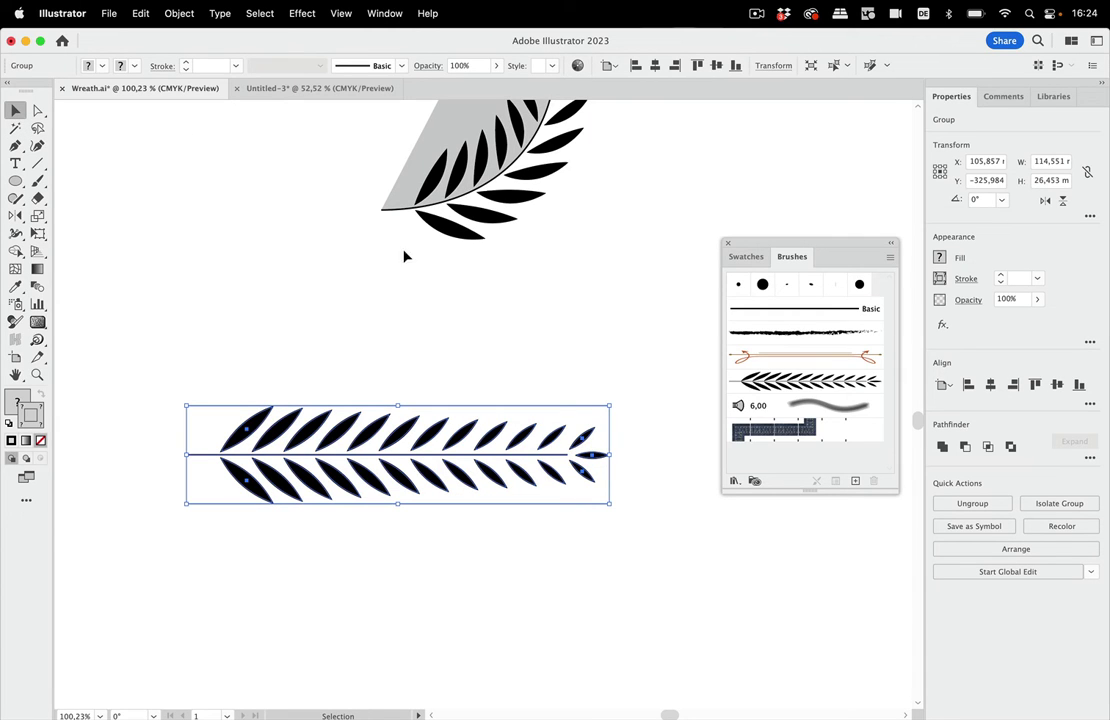
pyautogui.click(389, 360)
pyautogui.click(433, 415)
# - Ungroup the straight leaf branch into separate stem and leaf shapes, then deselect
pyautogui.click(176, 14)
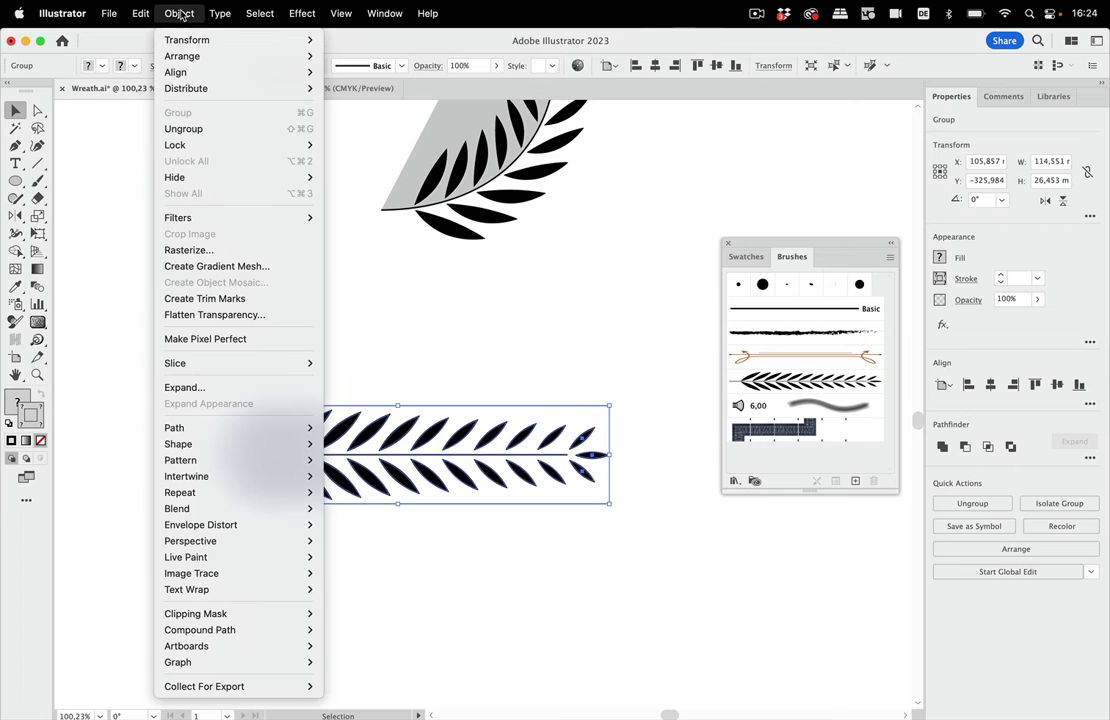
pyautogui.click(183, 128)
pyautogui.click(245, 317)
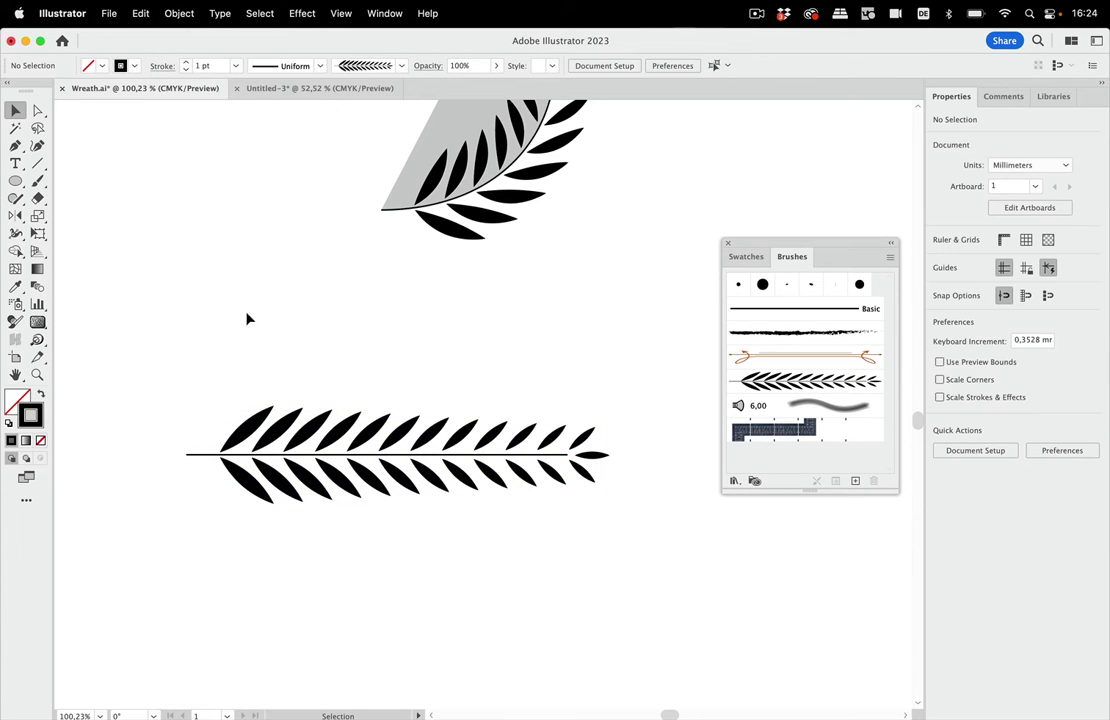
pyautogui.click(210, 404)
pyautogui.click(209, 410)
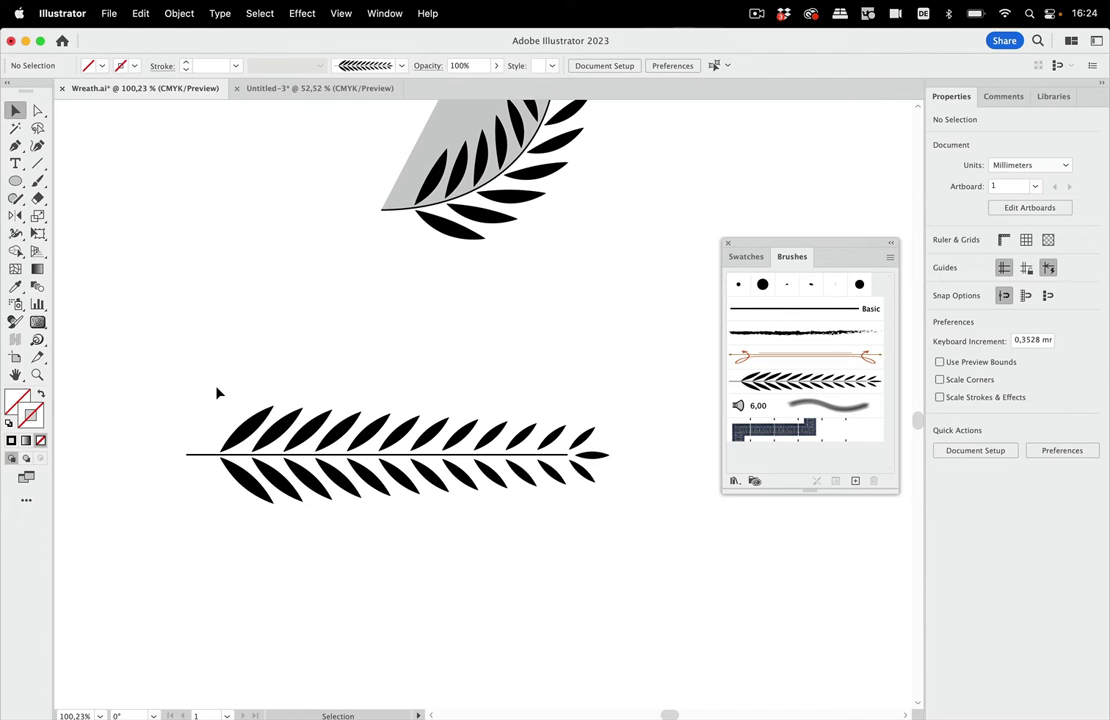
# - Set the fill of the straight sprig's stem line to None
pyautogui.click(189, 456)
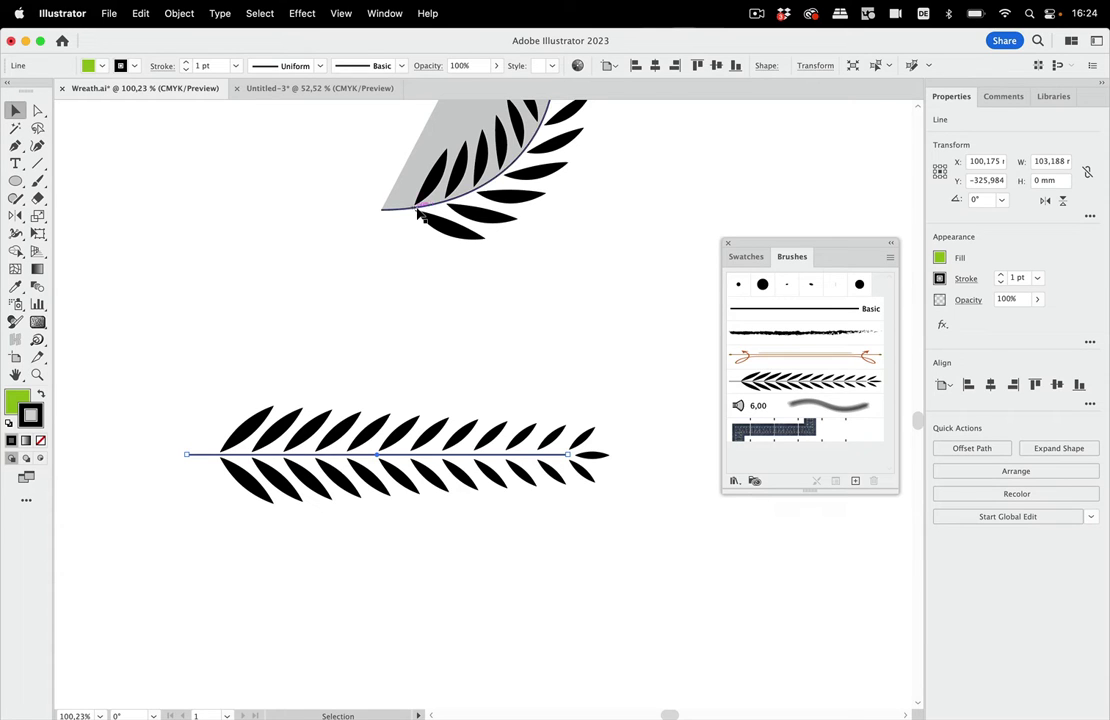
pyautogui.scroll(5, 420, 215)
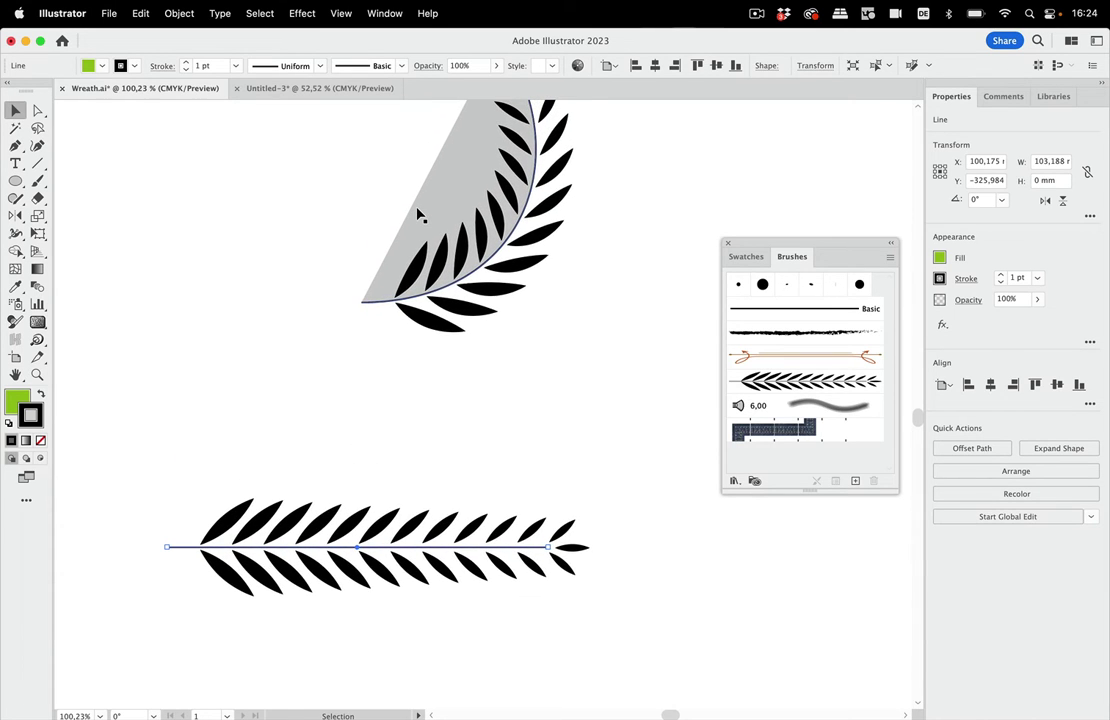
pyautogui.scroll(1, 420, 215)
pyautogui.scroll(5, 400, 300)
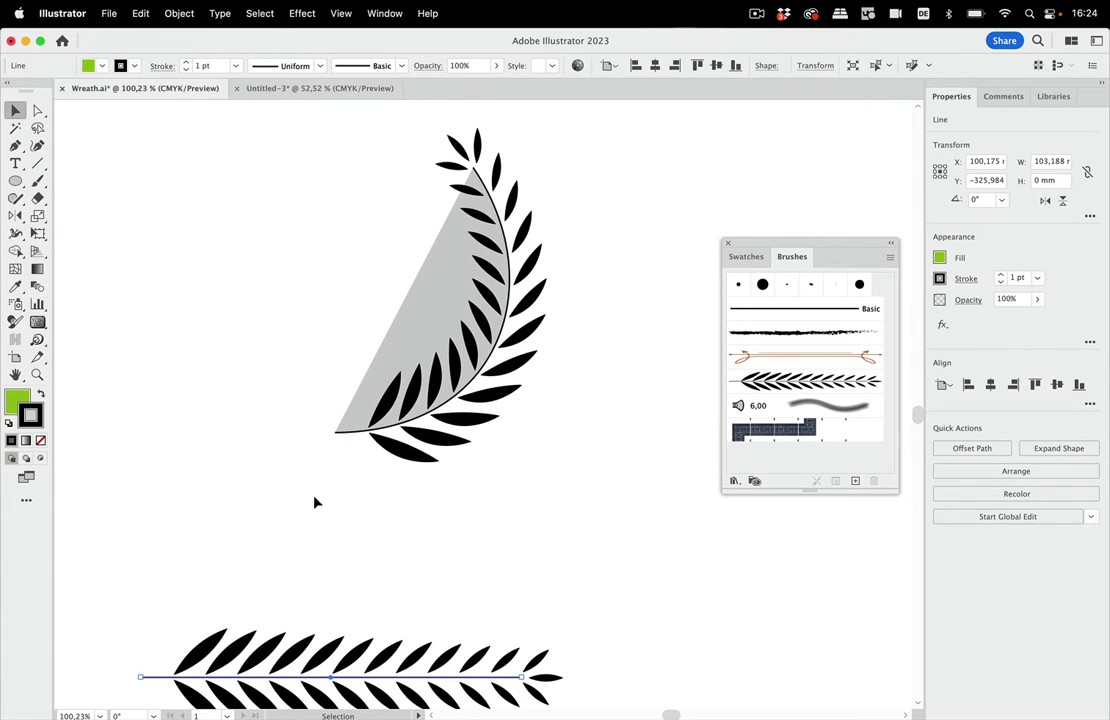
pyautogui.scroll(-1, 382, 555)
pyautogui.scroll(-3, 382, 555)
pyautogui.scroll(-2, 382, 555)
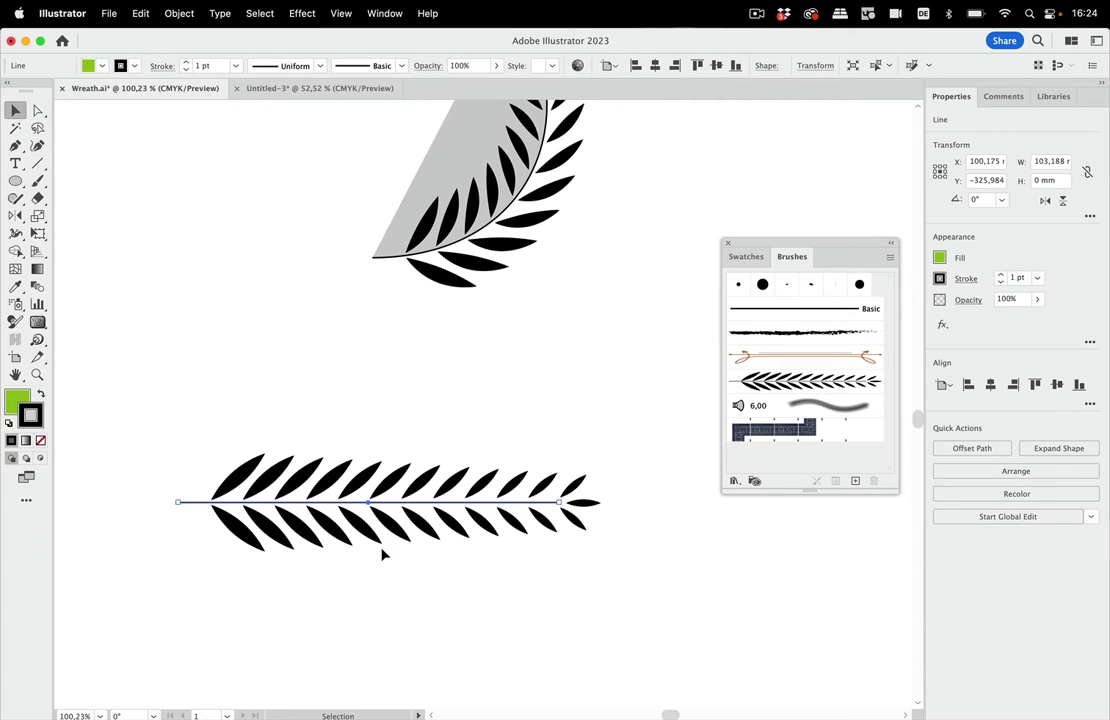
pyautogui.click(103, 66)
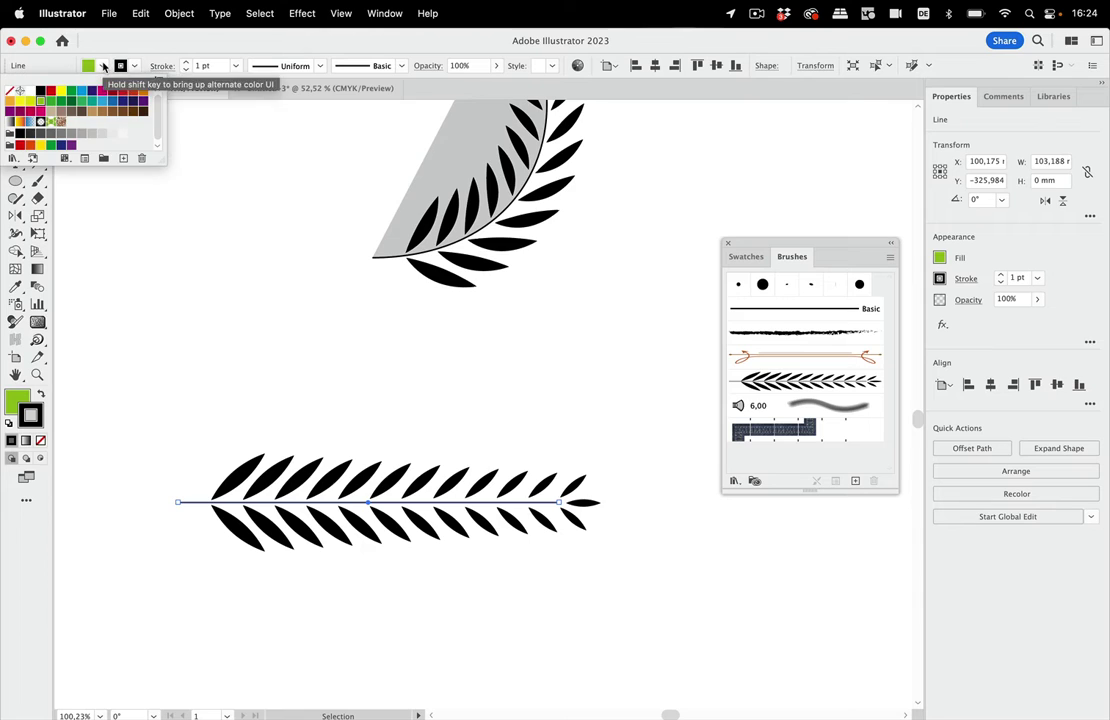
pyautogui.click(11, 91)
pyautogui.press('Escape')
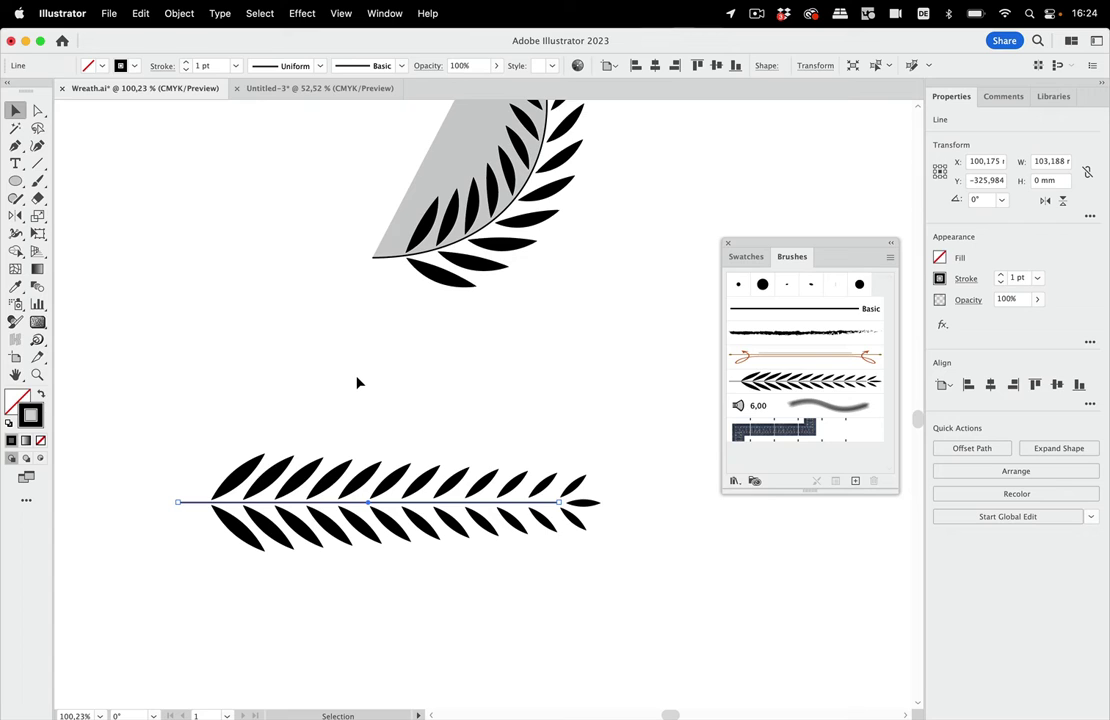
# - Select the upper blended leaf row, zoom to about 156%, and move the Brushes panel down-right
pyautogui.click(392, 484)
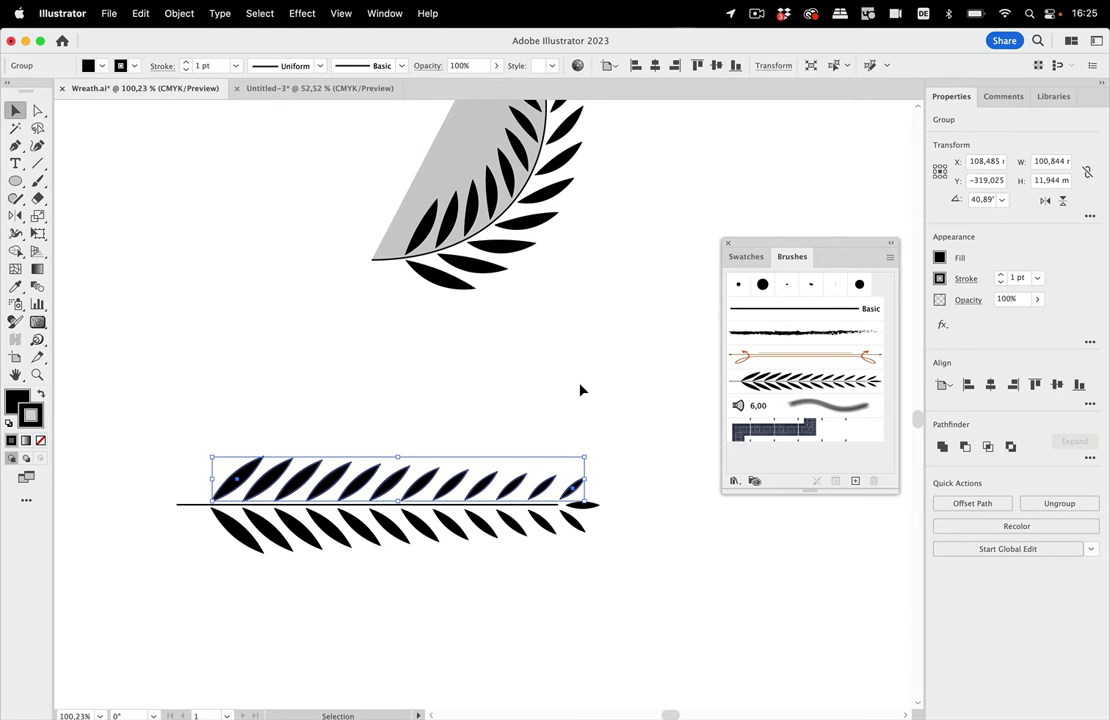
pyautogui.scroll(3, 580, 390)
pyautogui.scroll(5, 580, 390)
pyautogui.scroll(8, 580, 390)
pyautogui.scroll(8, 580, 390)
pyautogui.click(540, 297)
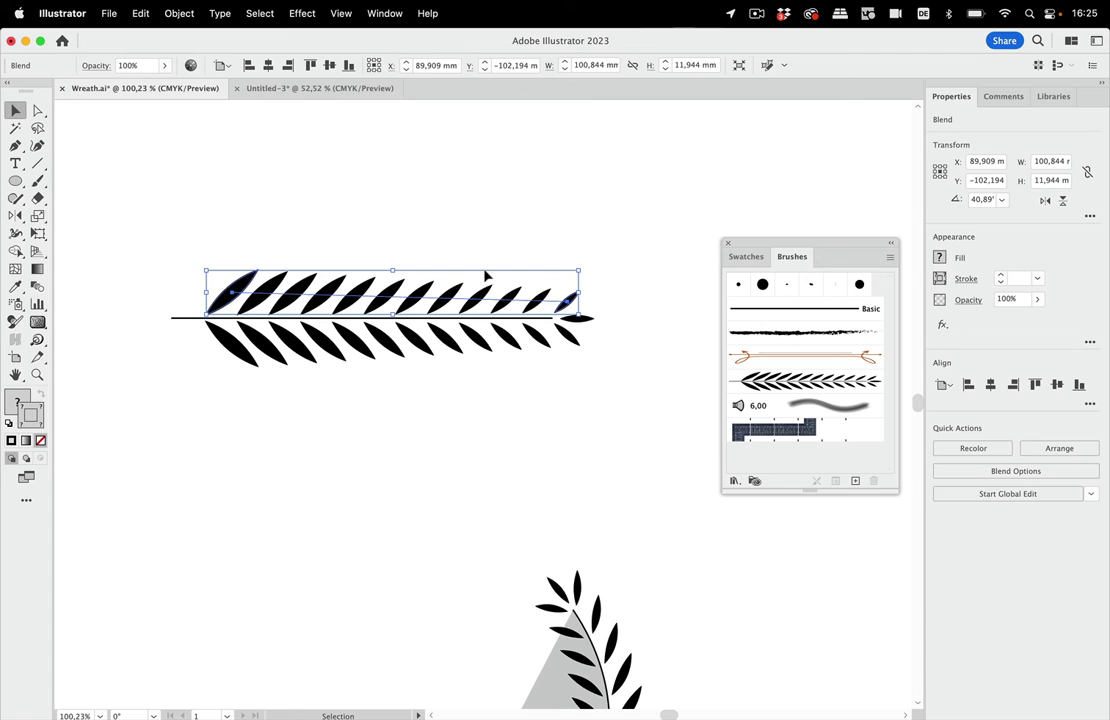
pyautogui.scroll(2, 383, 300)
pyautogui.scroll(2, 383, 300)
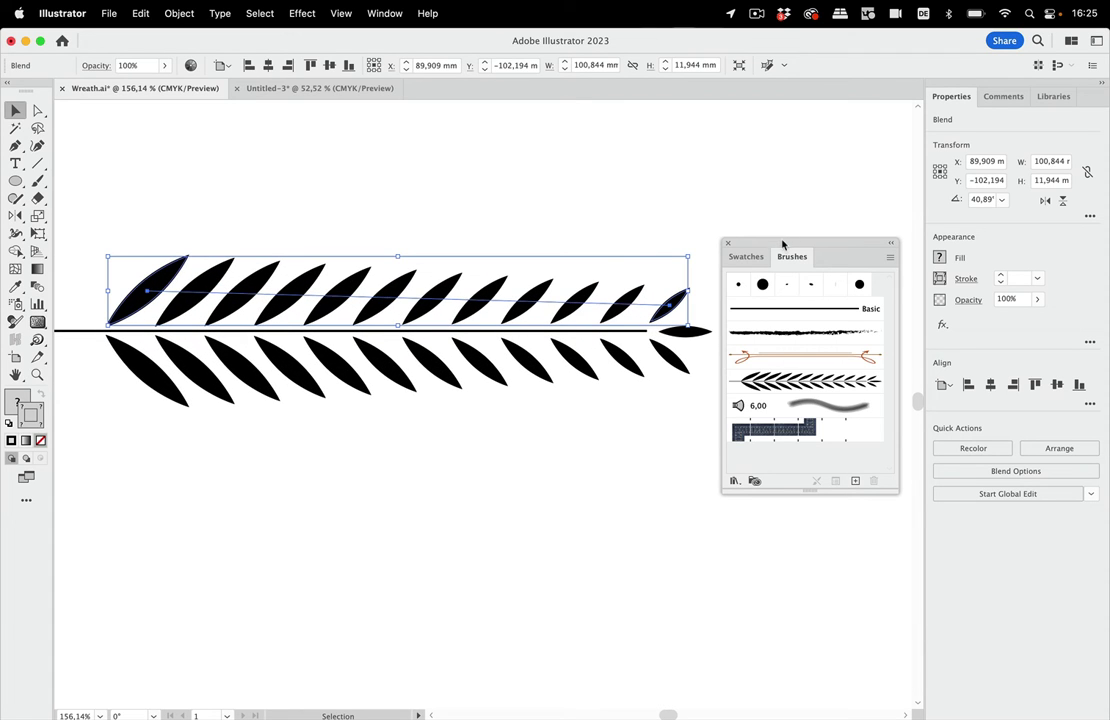
pyautogui.moveTo(780, 255); pyautogui.dragTo(740, 448)
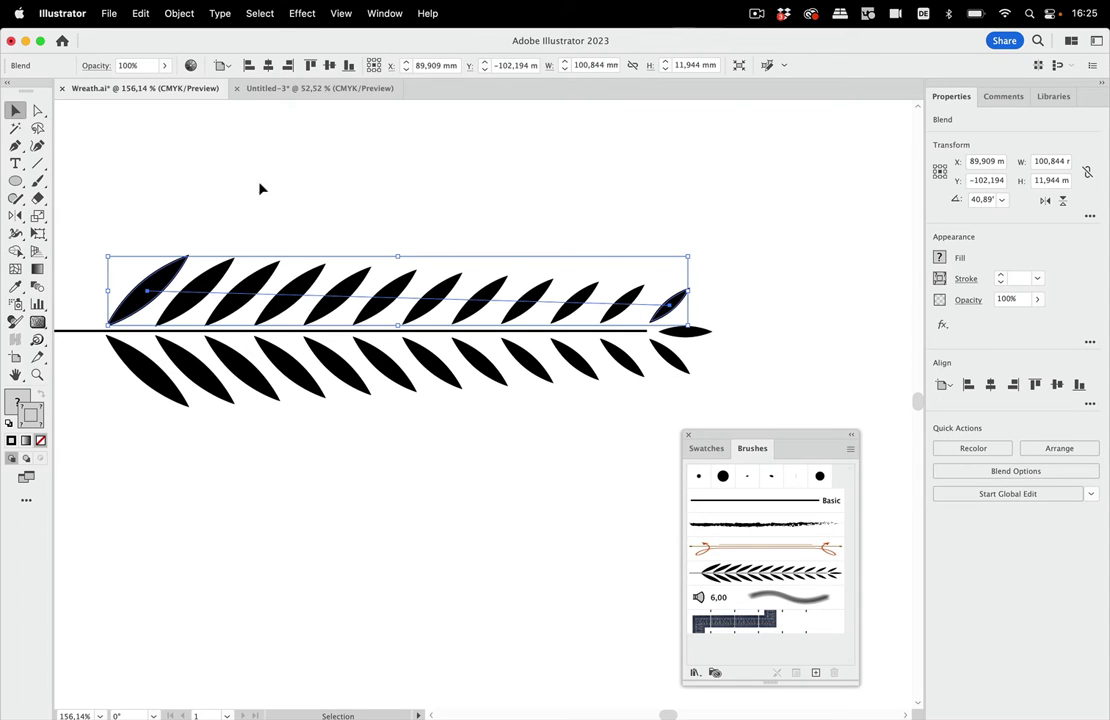
# - With the Anchor Point Tool, pull direction handles from the blend spine's first and end anchors
pyautogui.click(15, 146)
pyautogui.click(70, 199)
pyautogui.moveTo(149, 293); pyautogui.dragTo(107, 290)
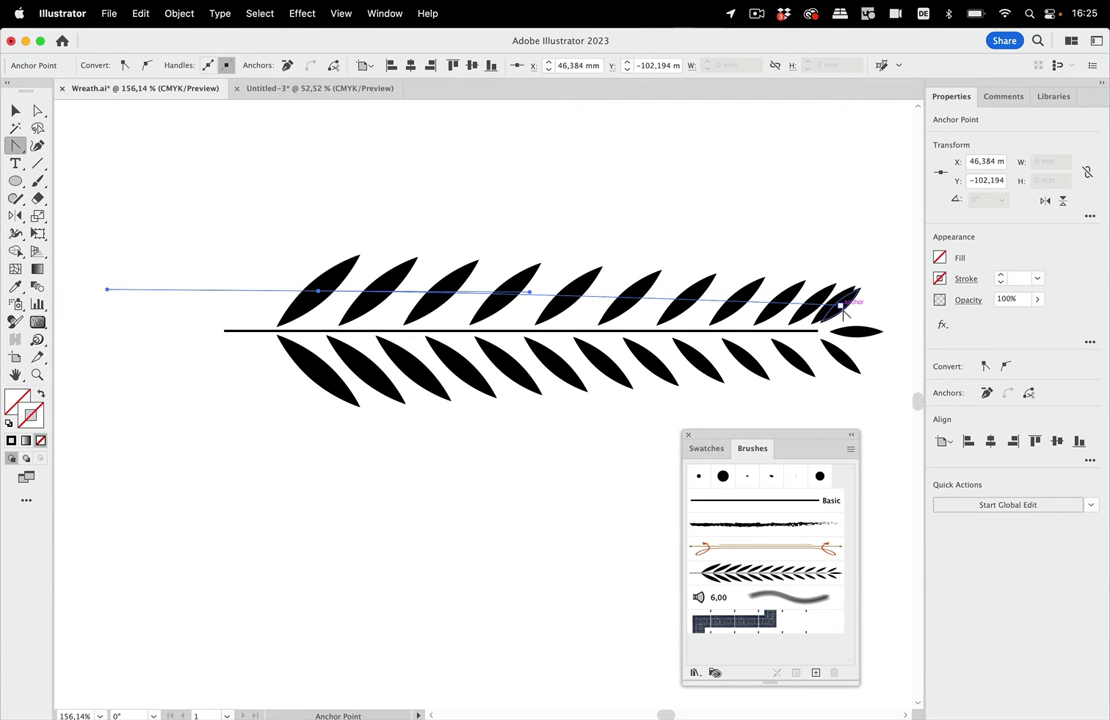
pyautogui.moveTo(843, 311); pyautogui.dragTo(686, 302)
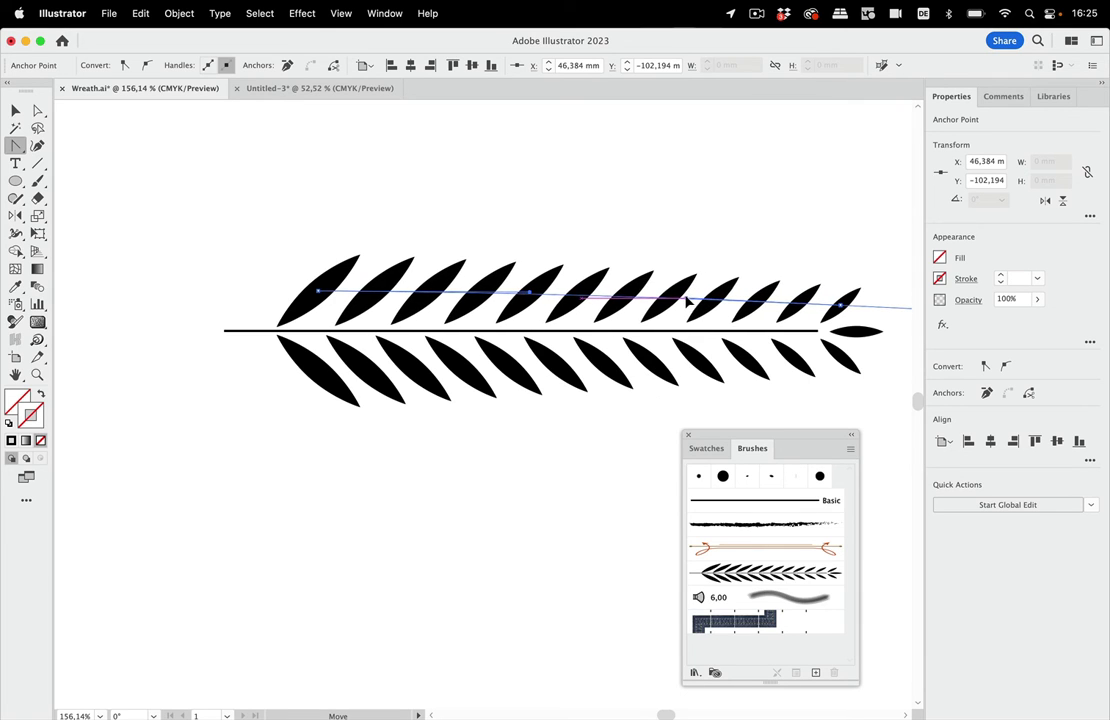
# - Adjust the end handle to even out leaf spacing and remove the extra stem handle
pyautogui.moveTo(686, 302); pyautogui.dragTo(712, 306)
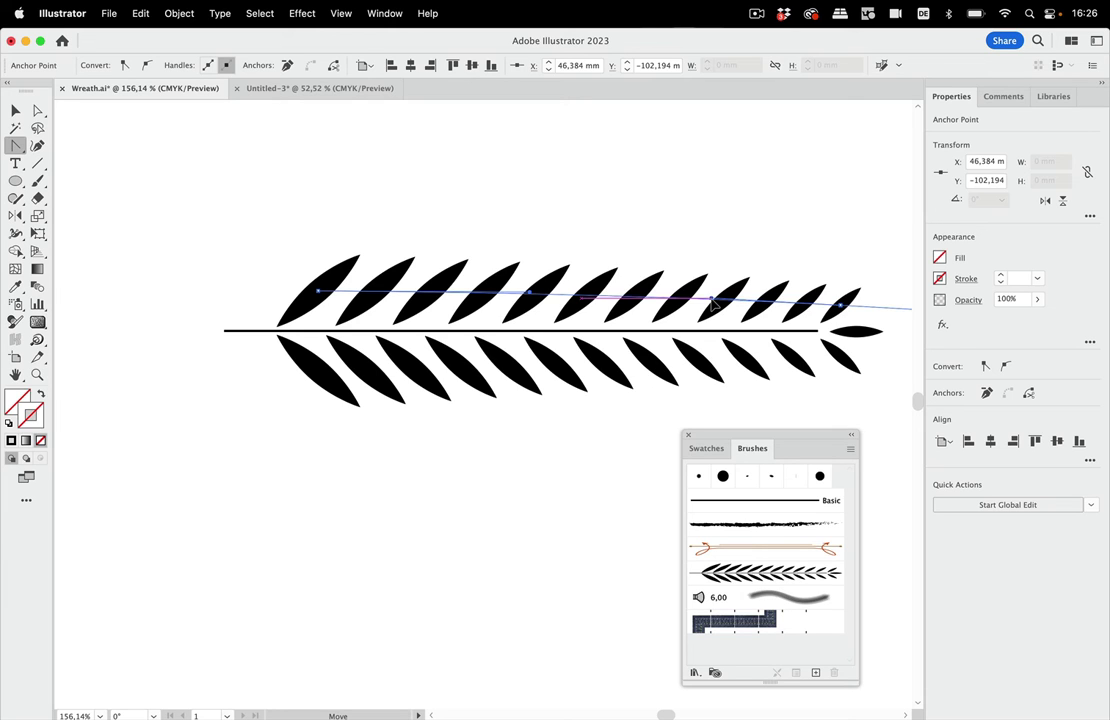
pyautogui.click(712, 302)
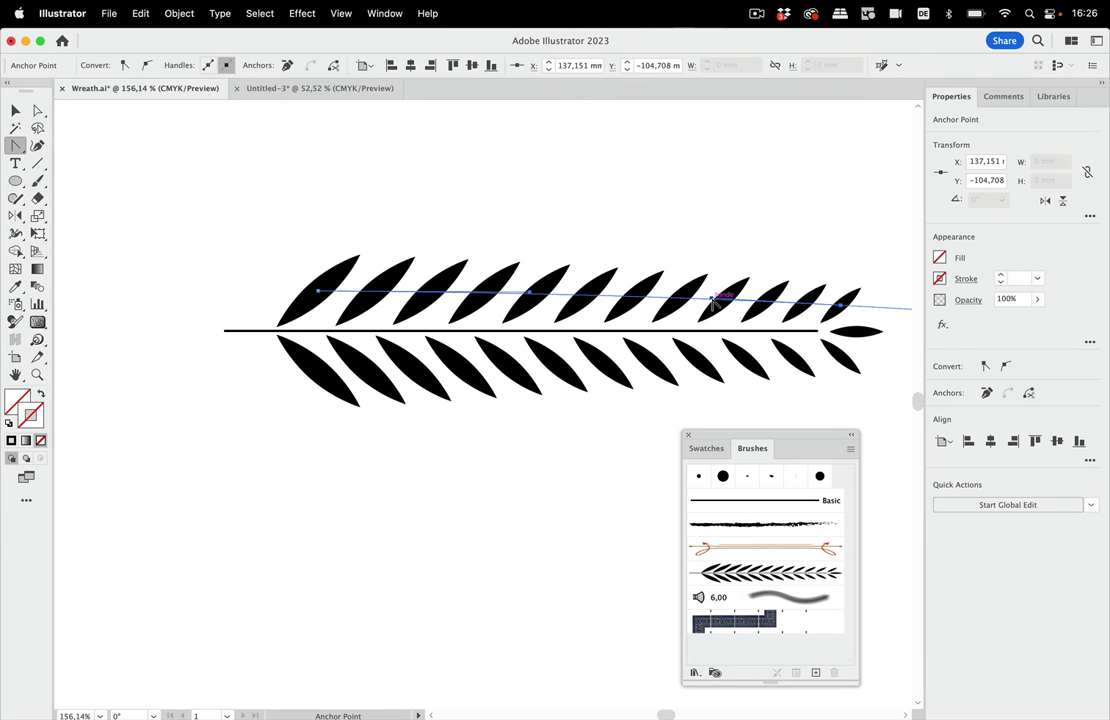
pyautogui.scroll(-2, 712, 302)
pyautogui.scroll(-3, 712, 302)
pyautogui.scroll(-5, 712, 302)
pyautogui.scroll(-5, 712, 304)
pyautogui.scroll(-5, 712, 304)
pyautogui.scroll(-5, 714, 305)
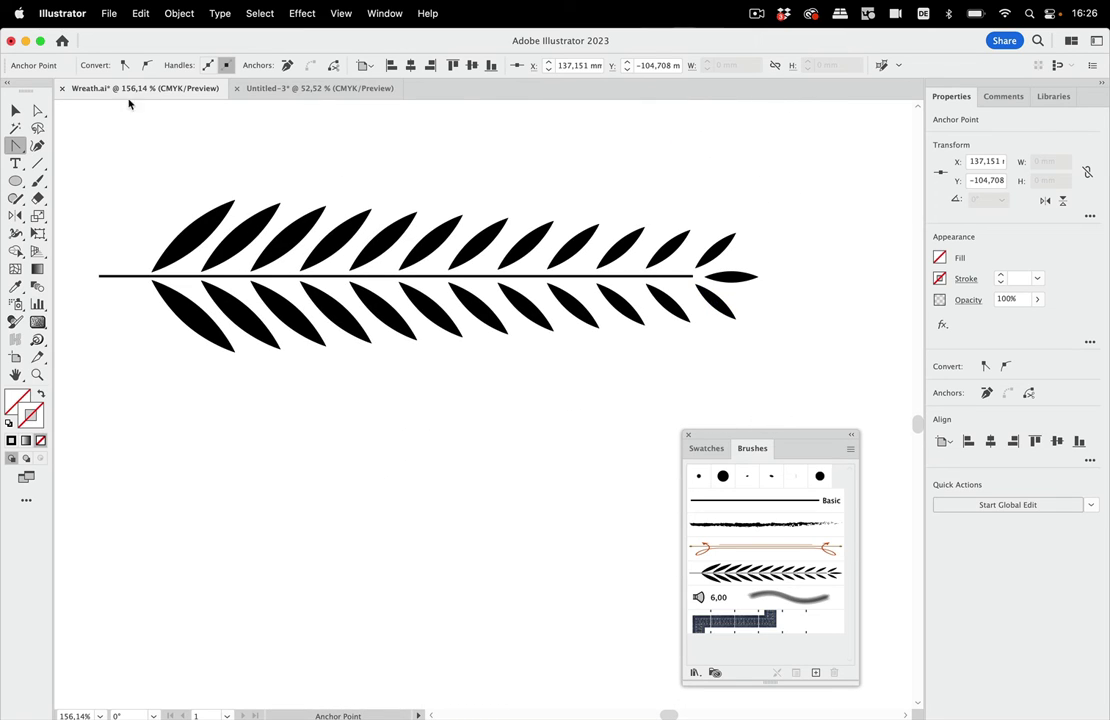
# - Select the whole edited straight branch and drop it into the Brushes panel as an Art Brush
pyautogui.click(13, 107)
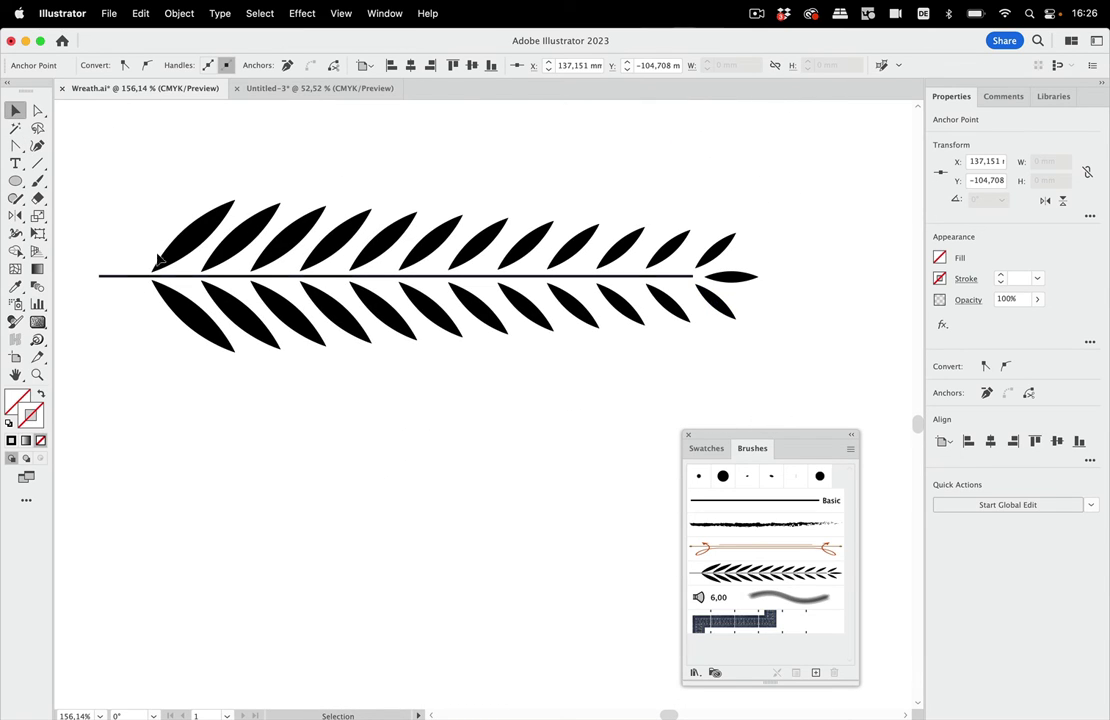
pyautogui.click(121, 278)
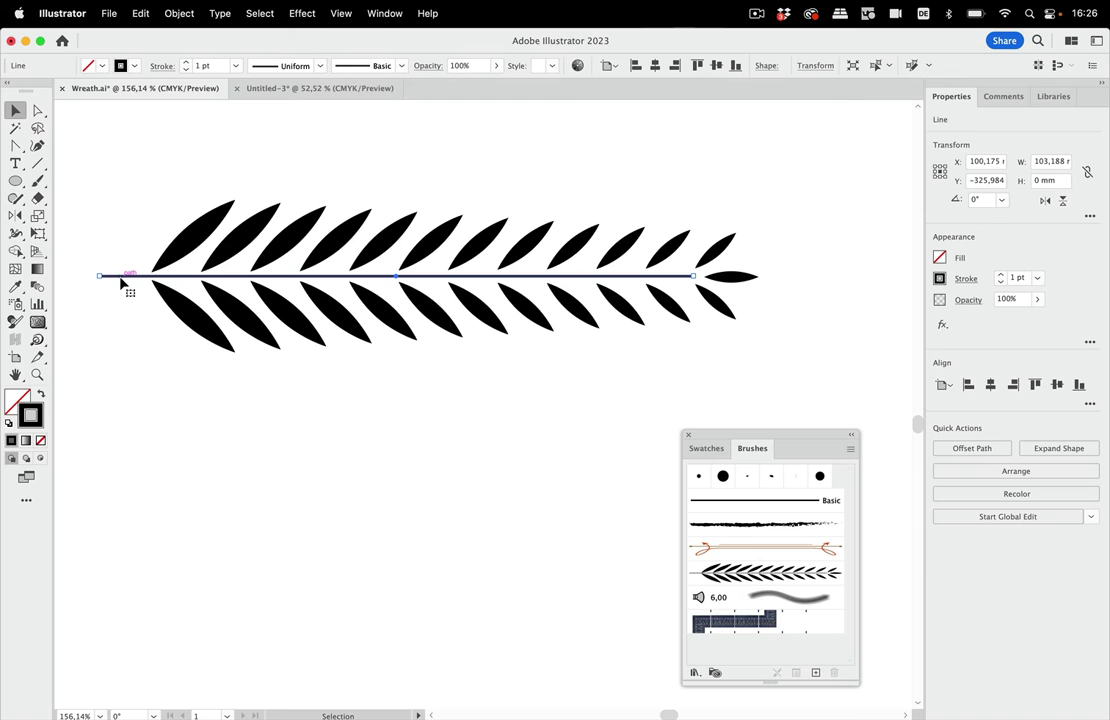
pyautogui.moveTo(109, 196); pyautogui.dragTo(767, 360)
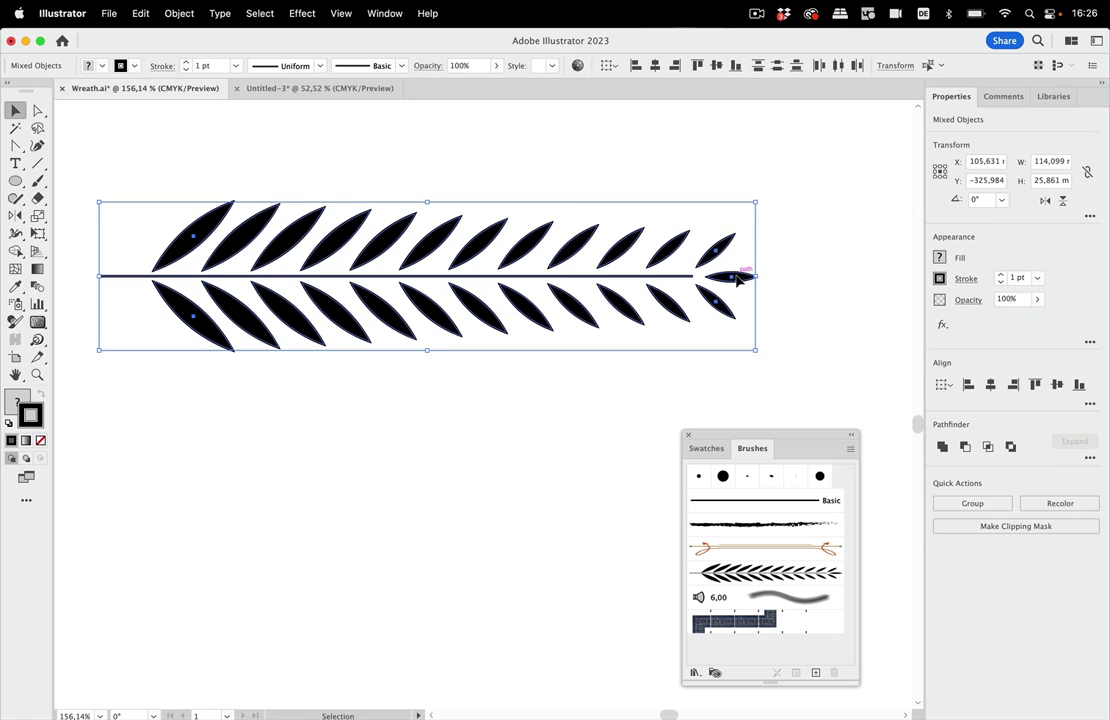
pyautogui.moveTo(738, 281); pyautogui.dragTo(738, 585)
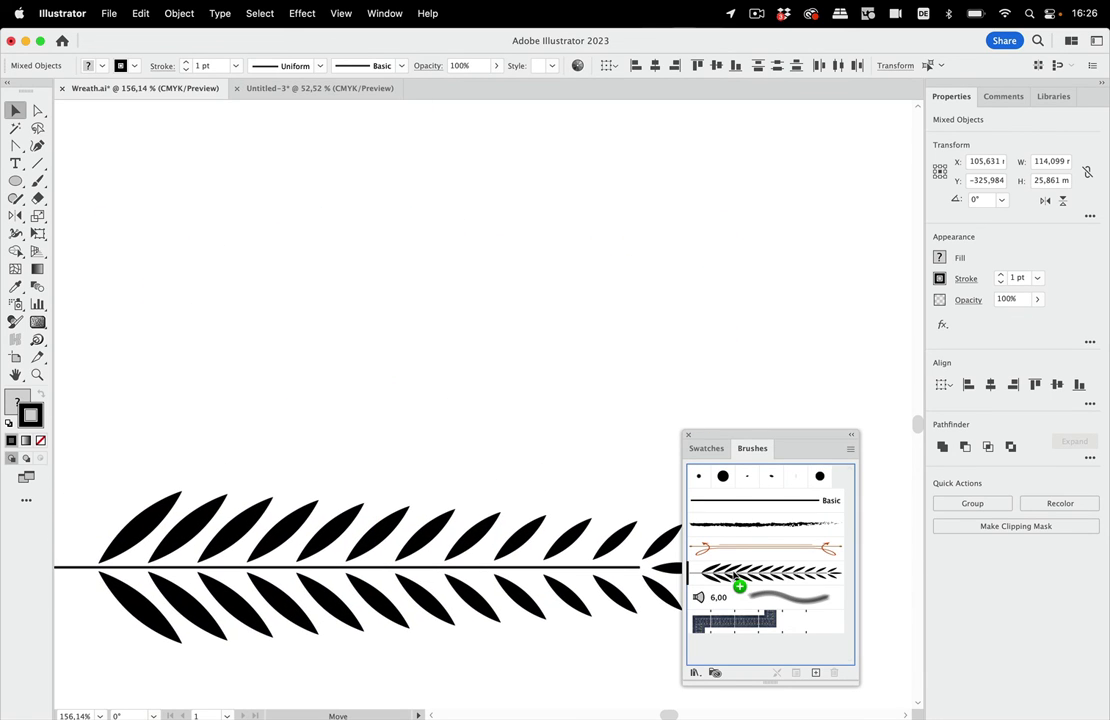
pyautogui.moveTo(738, 585); pyautogui.dragTo(738, 585)
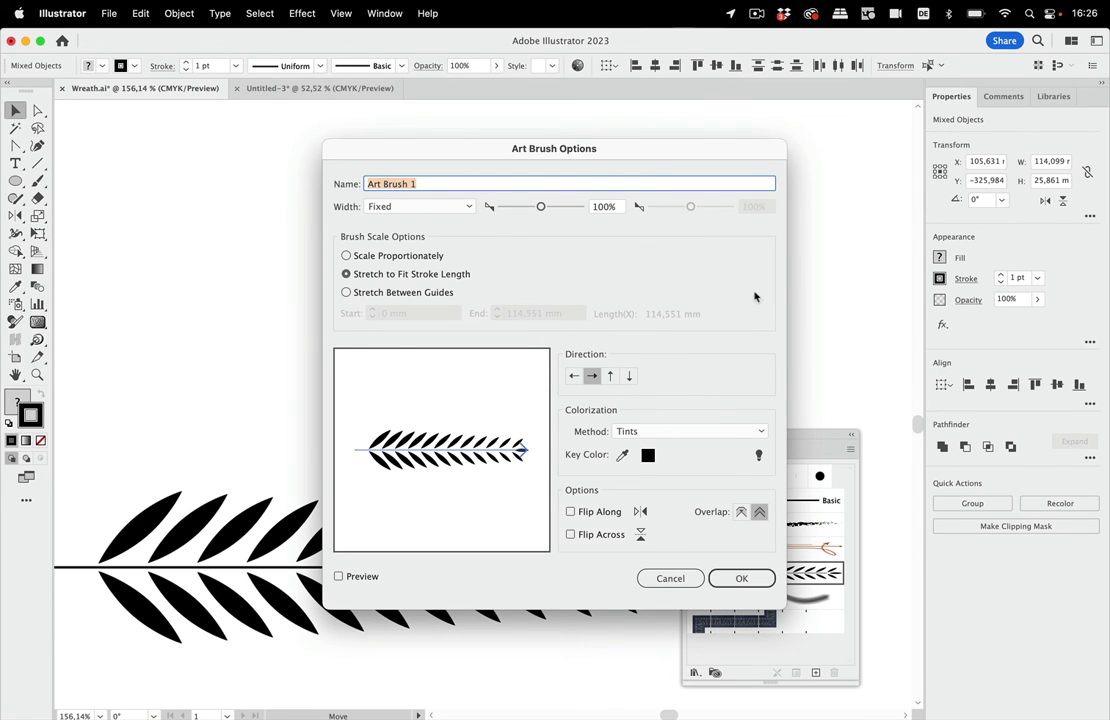
# - Accept the Art Brush options and apply the redefined brush to existing strokes
pyautogui.click(740, 578)
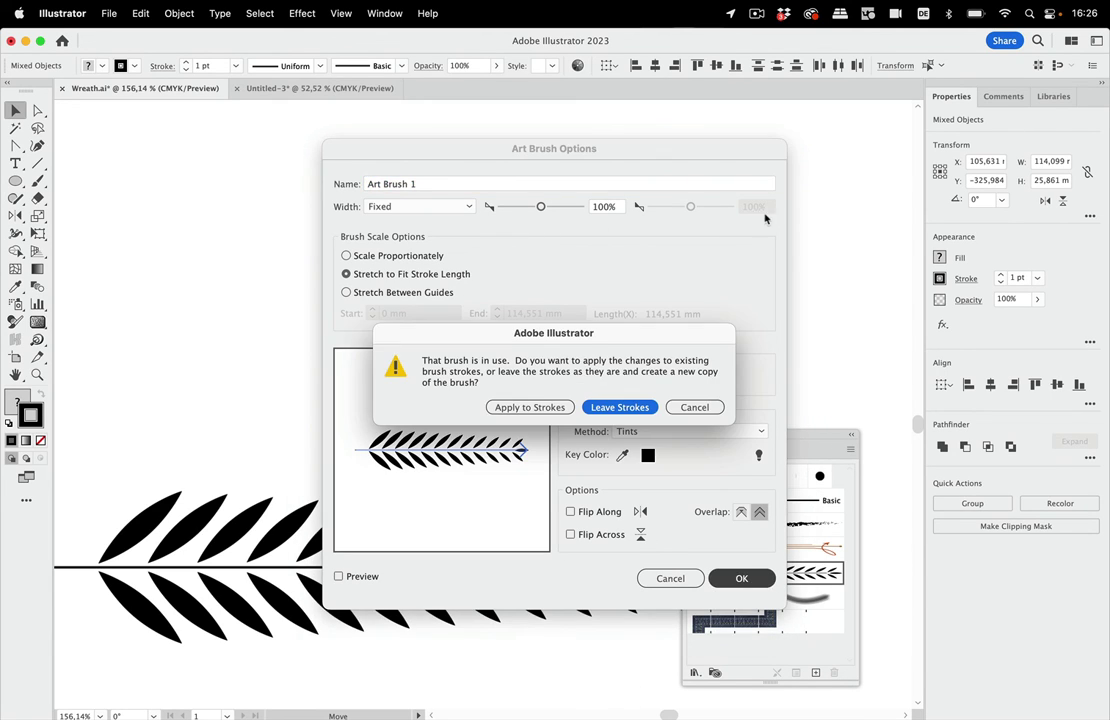
pyautogui.click(527, 412)
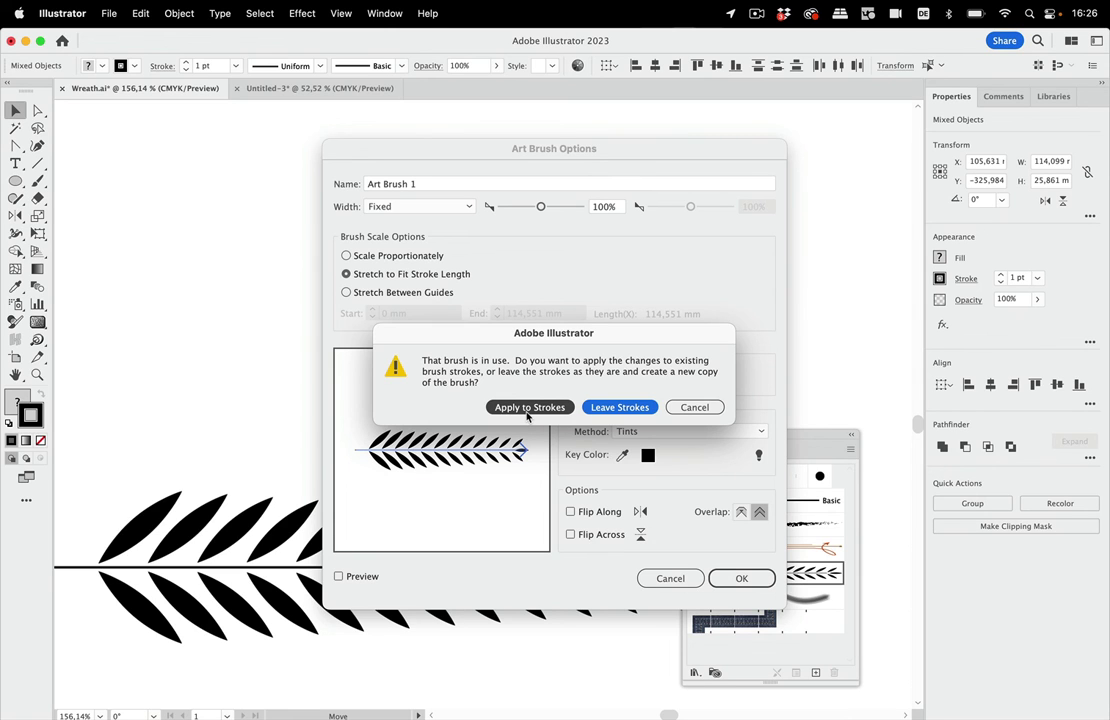
pyautogui.click(528, 407)
pyautogui.scroll(5, 605, 225)
pyautogui.scroll(5, 605, 225)
pyautogui.scroll(3, 600, 225)
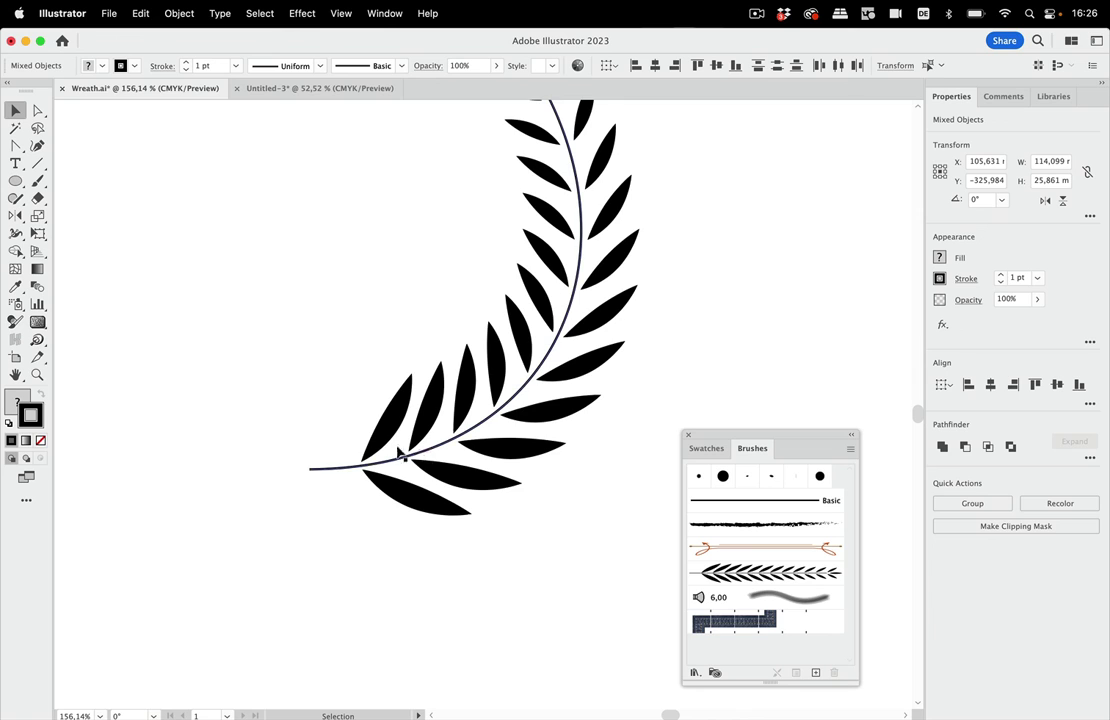
pyautogui.scroll(3, 537, 325)
pyautogui.scroll(2, 537, 325)
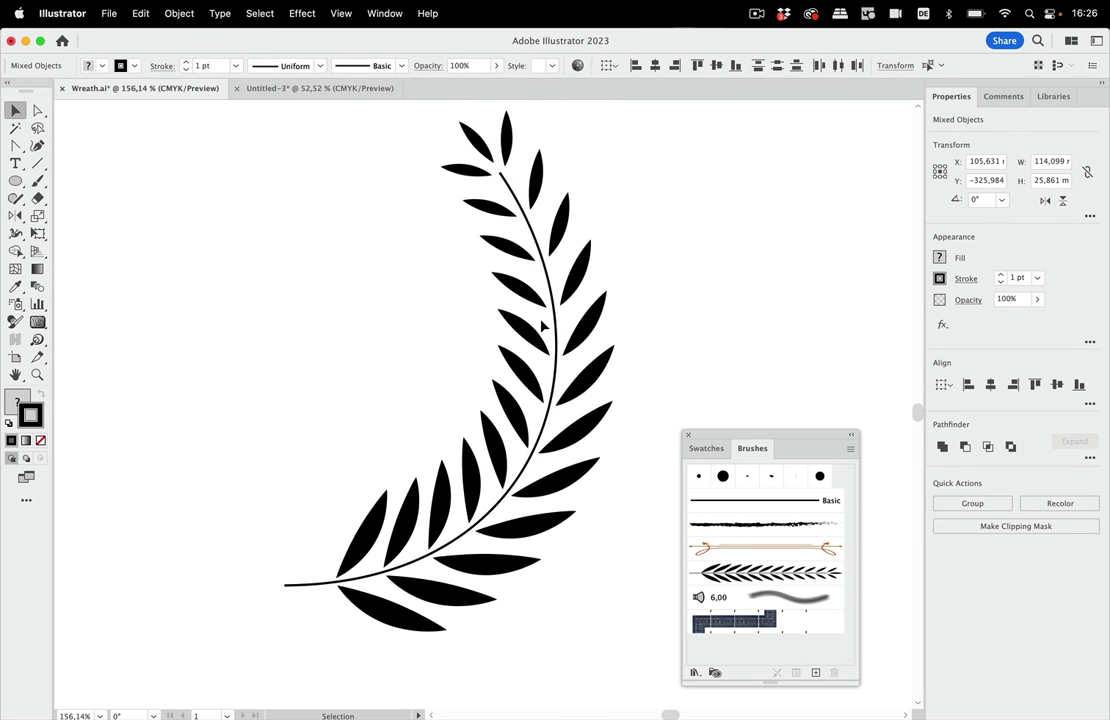
# - Set the curved branch's stroke colour to the green swatch, then right-click the canvas
pyautogui.click(540, 322)
pyautogui.click(121, 66)
pyautogui.click(61, 102)
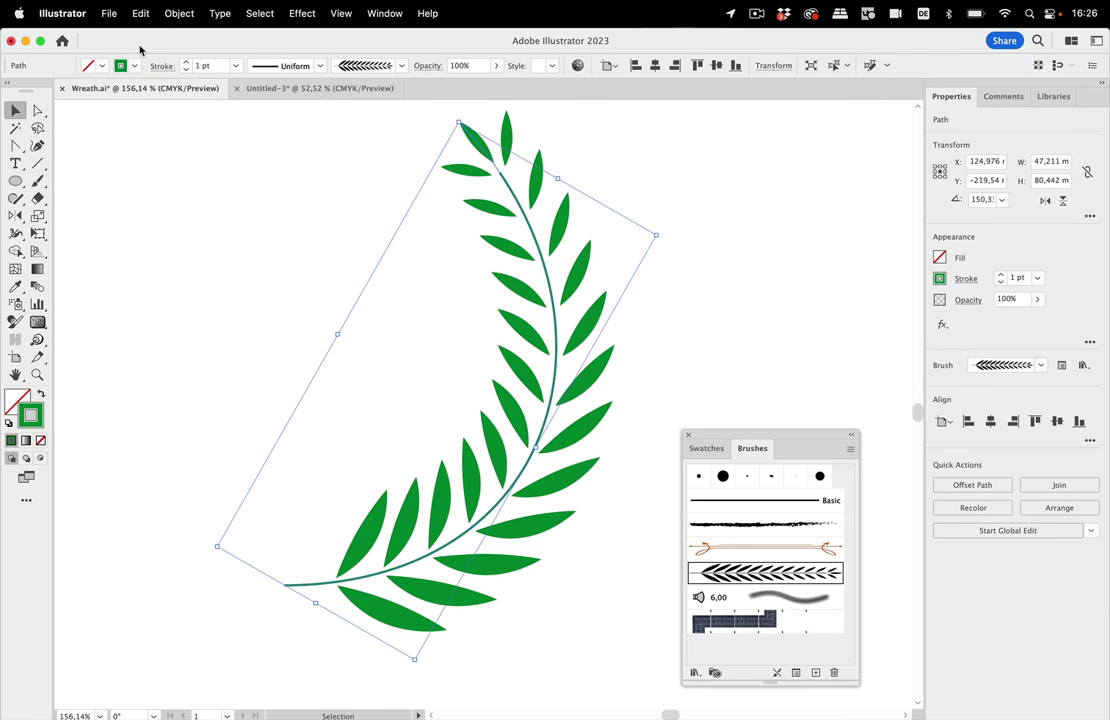
pyautogui.rightClick(718, 332)
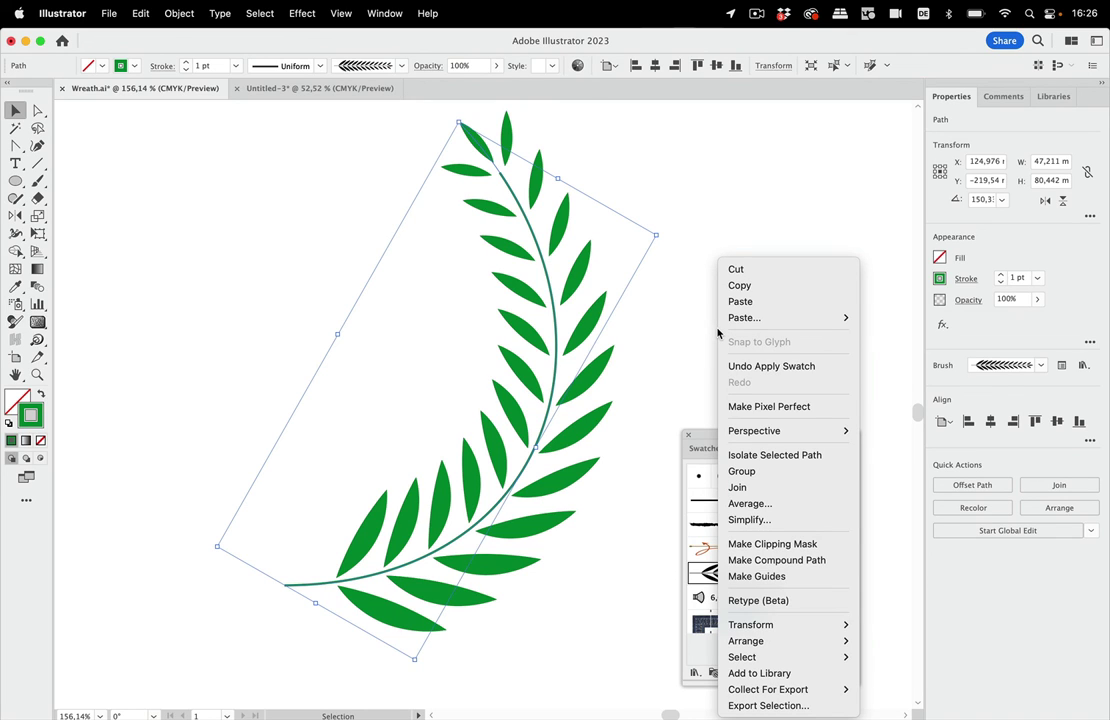